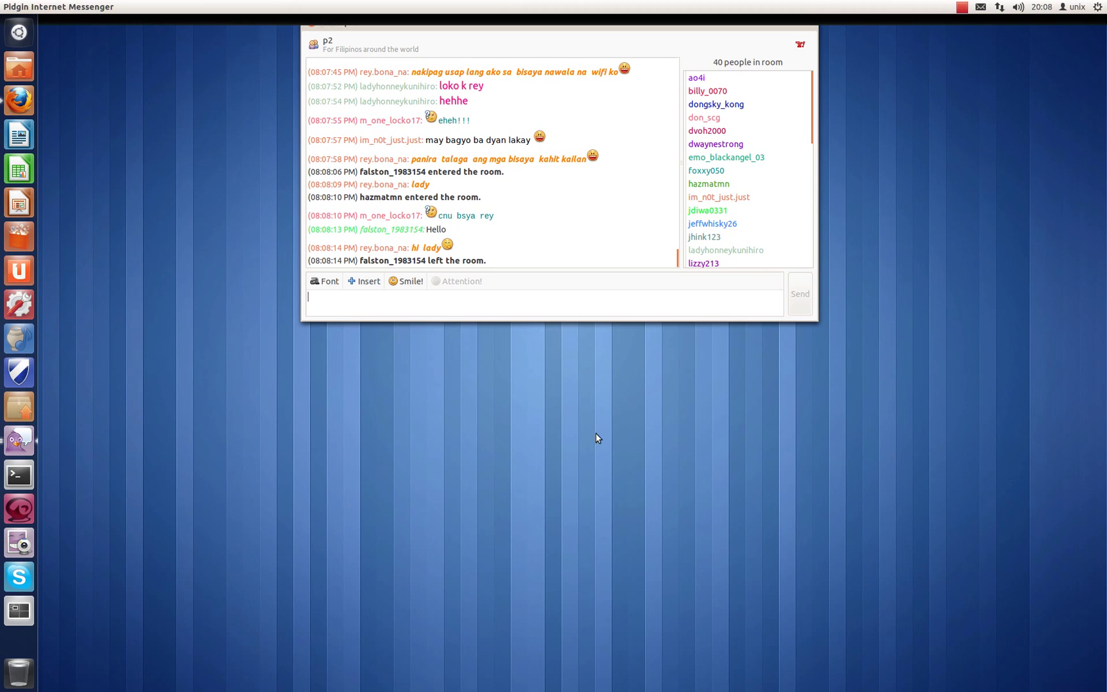
Step: Launch Ubuntu Software Center, search for 'gufw', and select the installed Firewall Configuration result
click(19, 236)
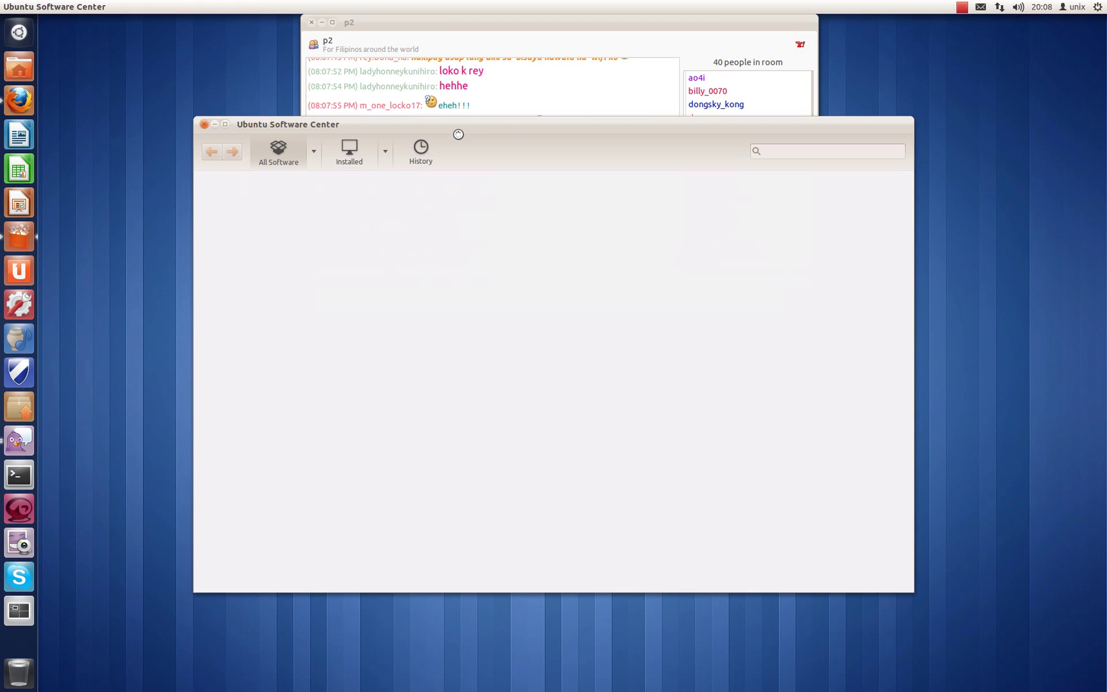
drag(471, 133, 426, 200)
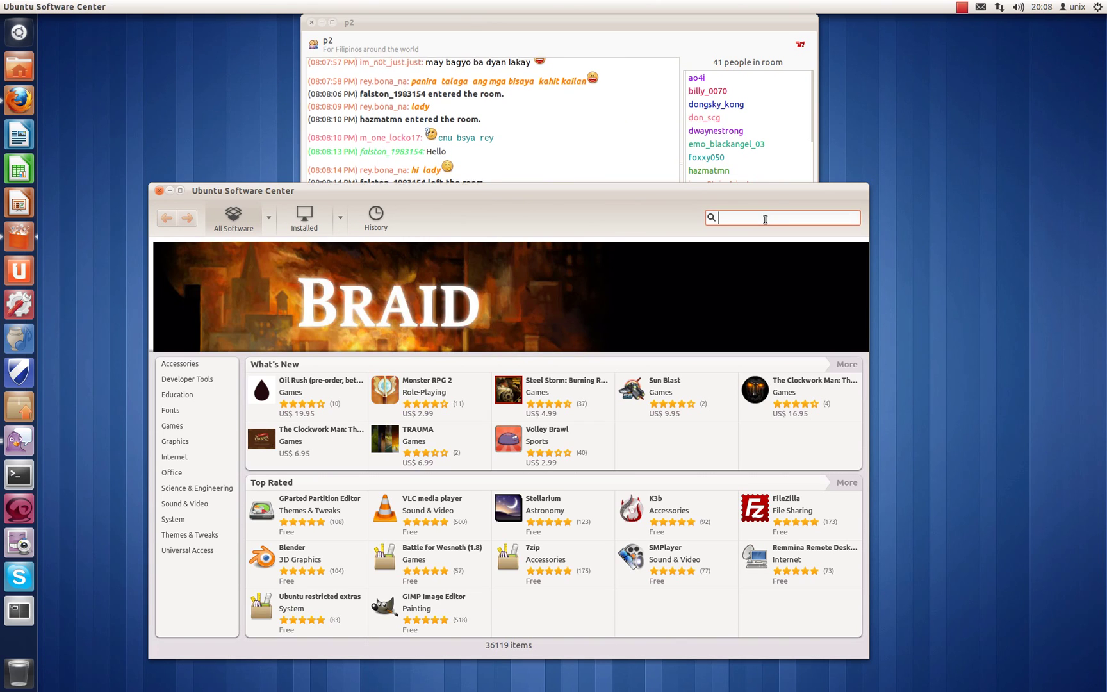
text(gu)
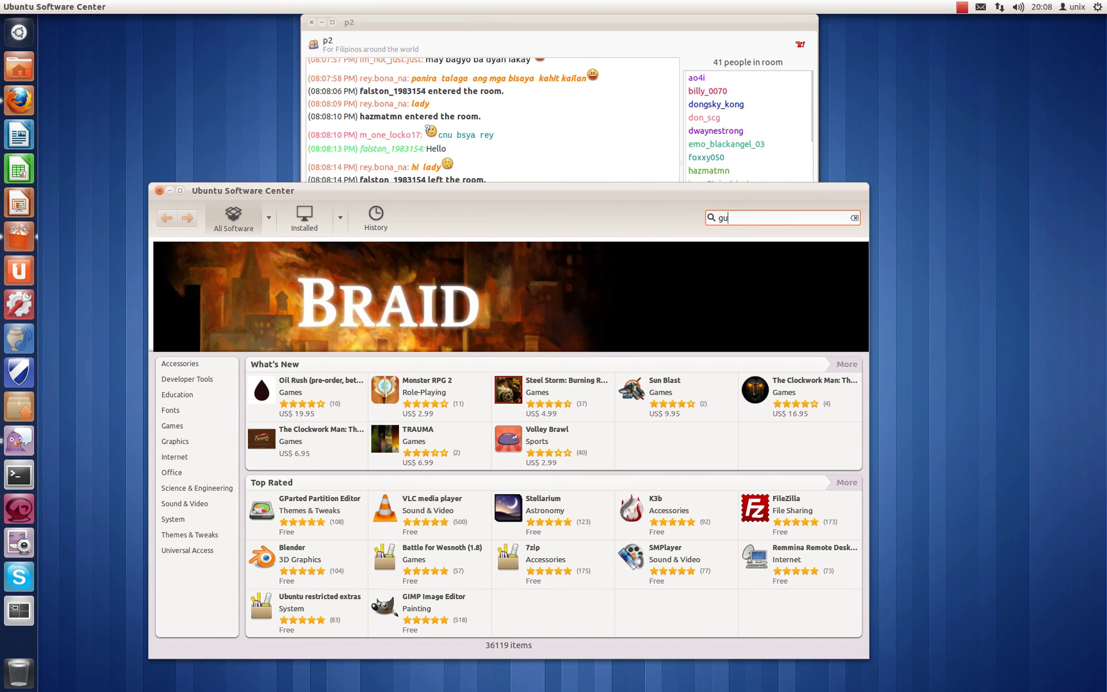
text(fw)
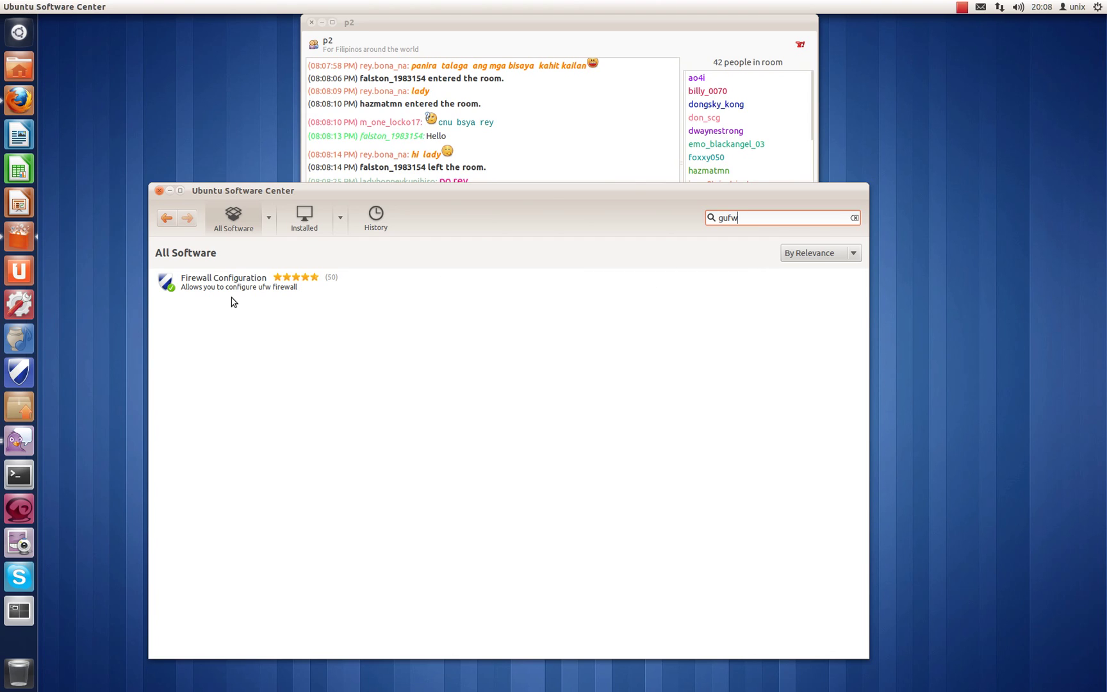
click(251, 291)
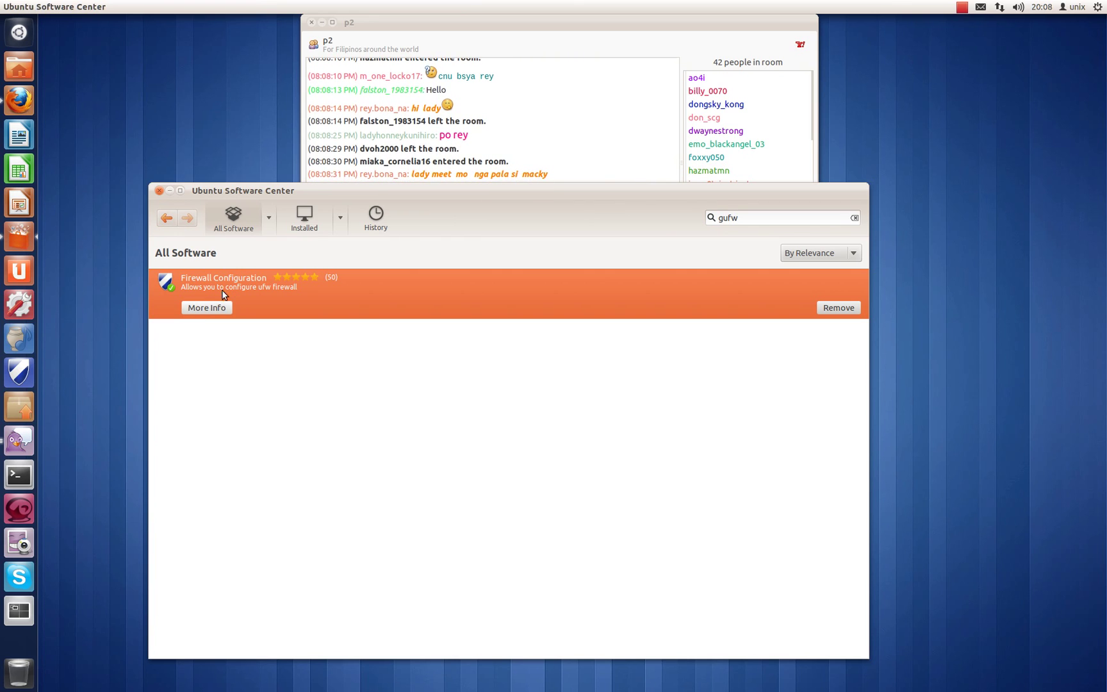
Step: Reposition the window and select the whole 'gufw' search term for replacement
drag(371, 200, 451, 178)
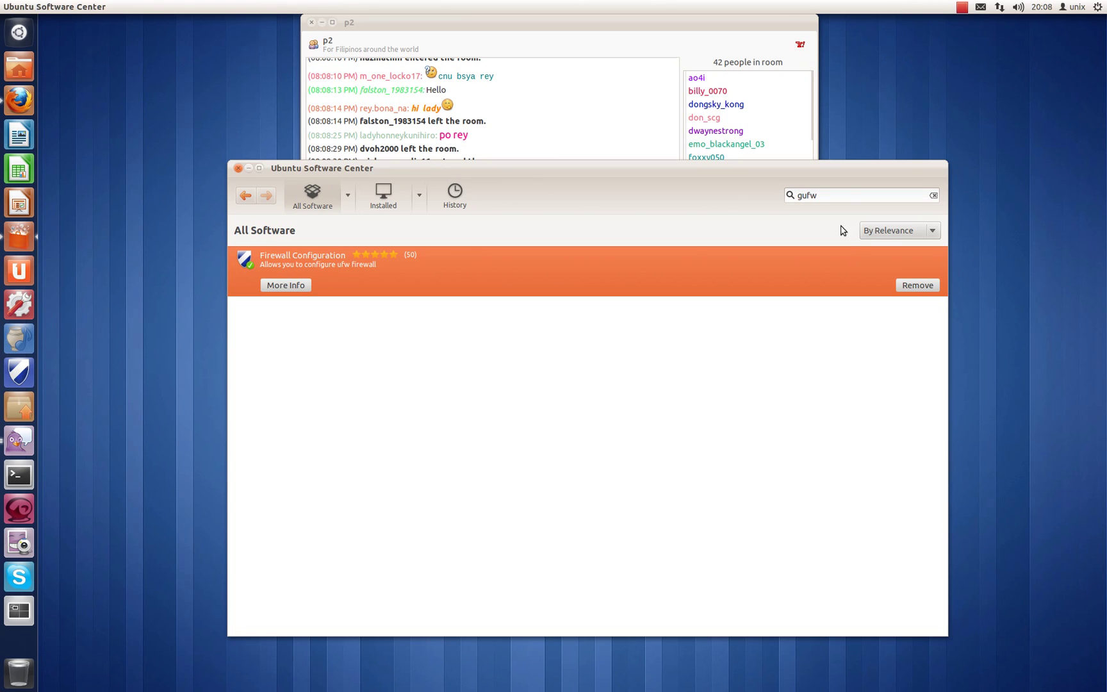
click(848, 195)
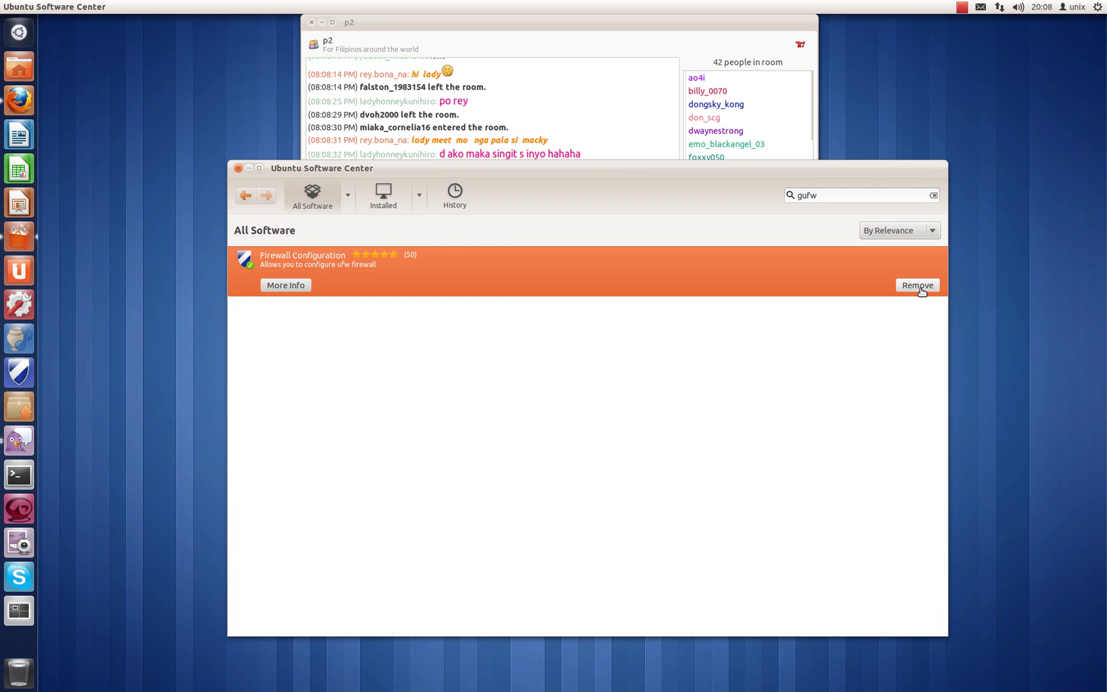
drag(794, 187, 786, 163)
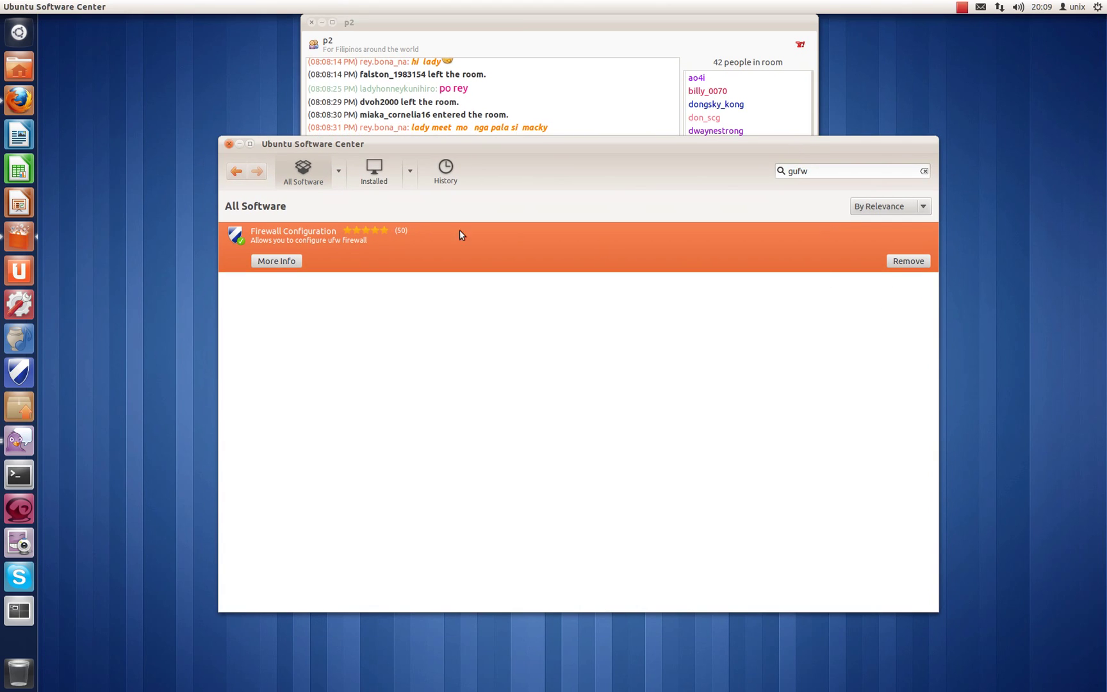
triple_click(852, 172)
Step: Replace the search with 'fire' and open the Firestarter 1.0.3-10 details page
key(BackSpace)
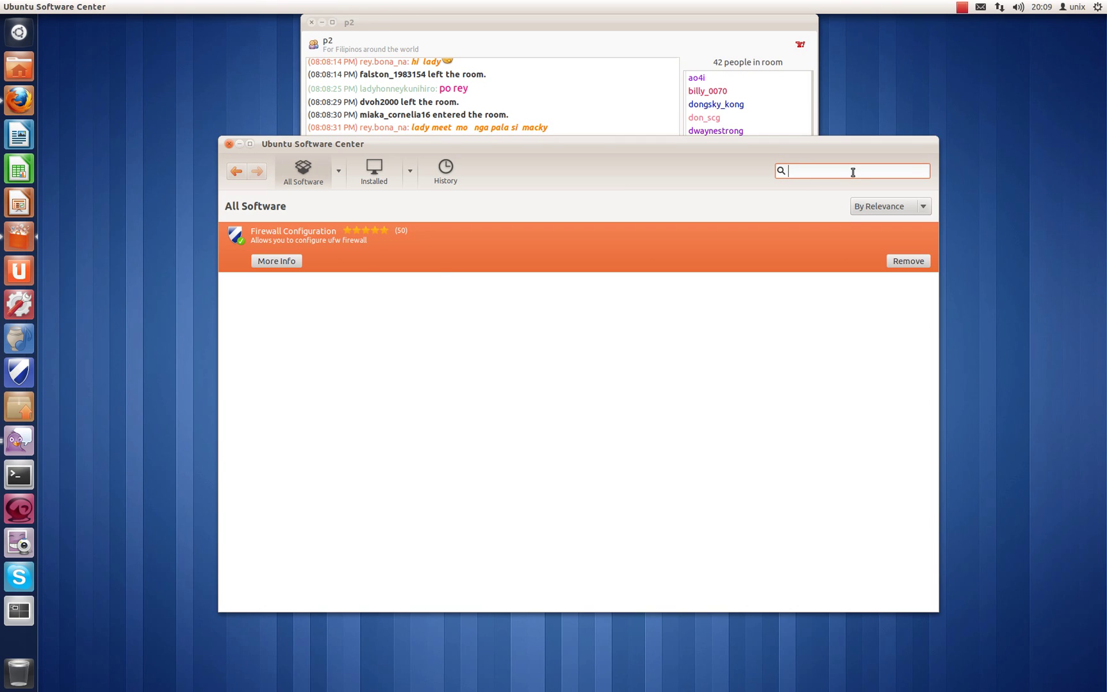
text(fi)
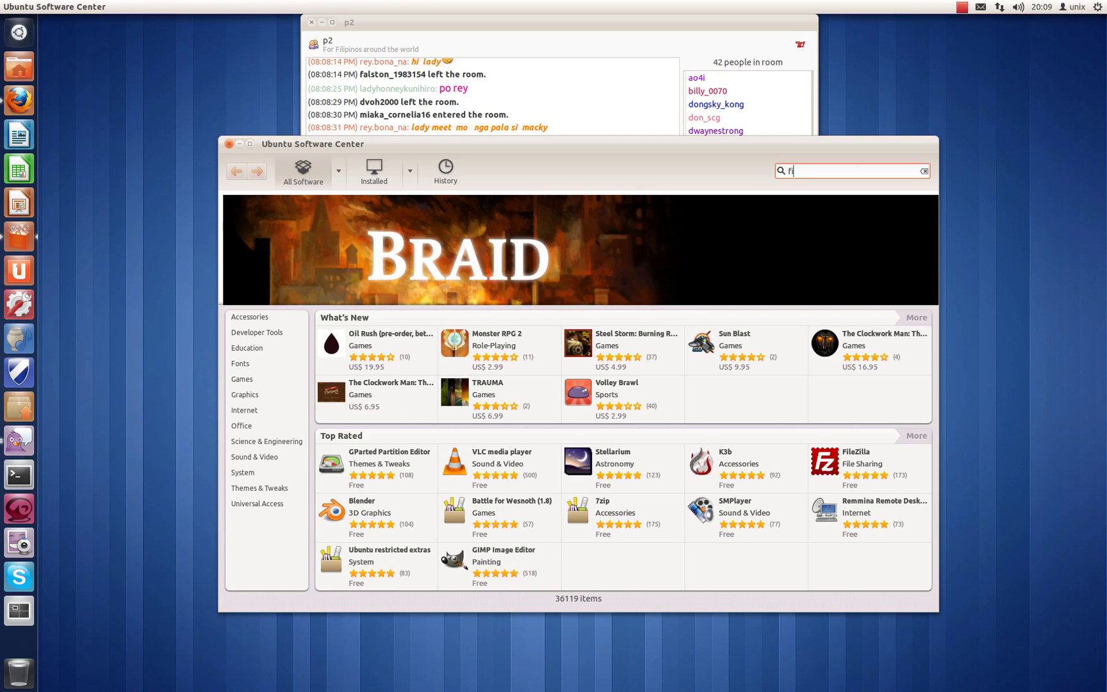
text(re)
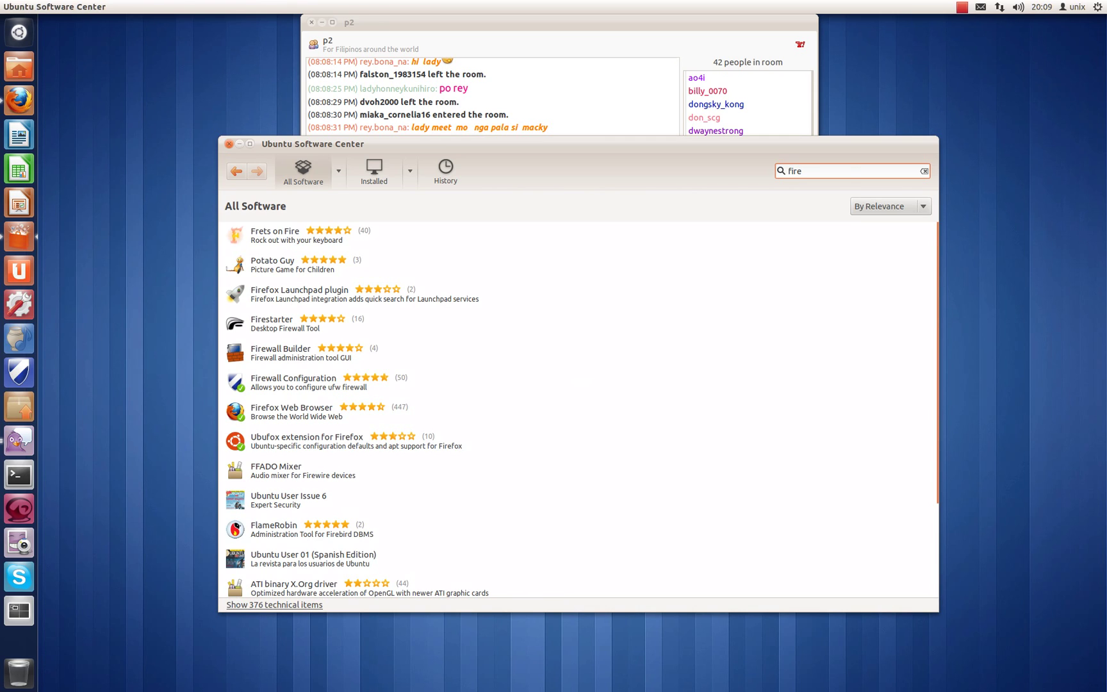
click(329, 321)
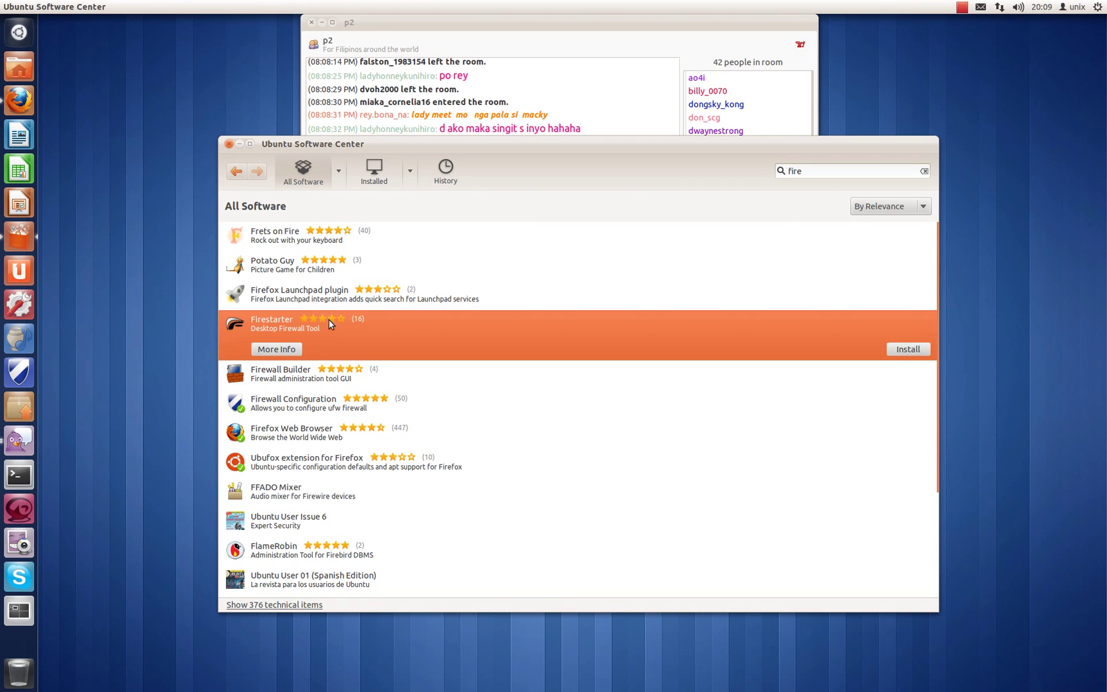
click(298, 350)
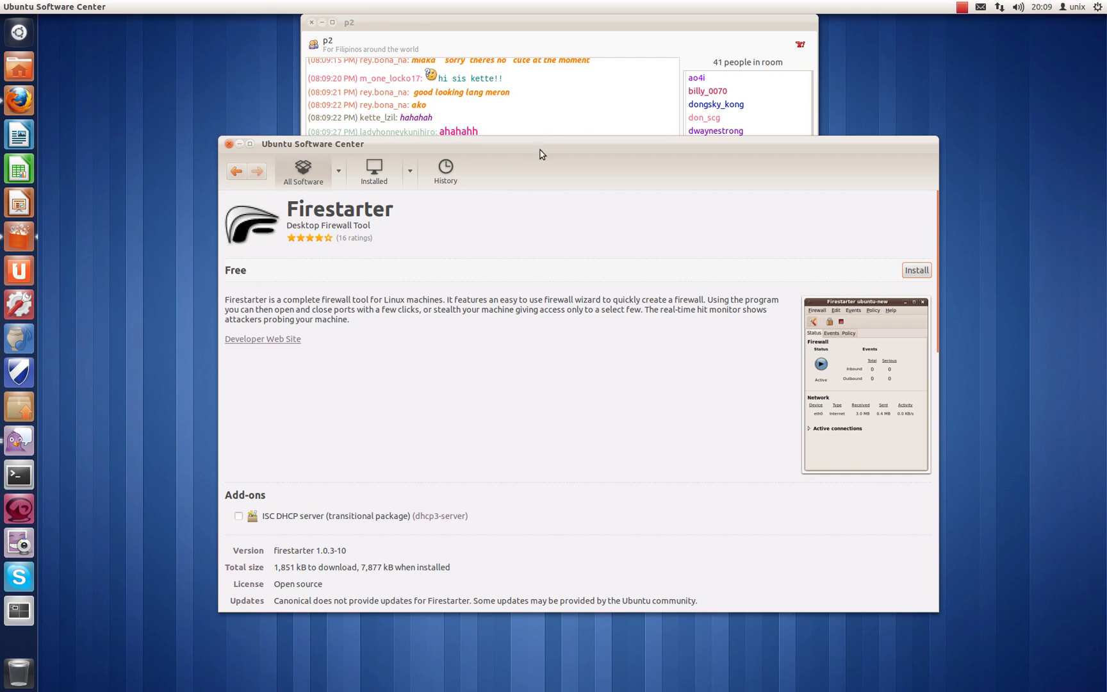
mouse_move(541, 146)
mouse_down()
mouse_move(592, 150)
mouse_move(560, 147)
mouse_move(548, 127)
mouse_up()
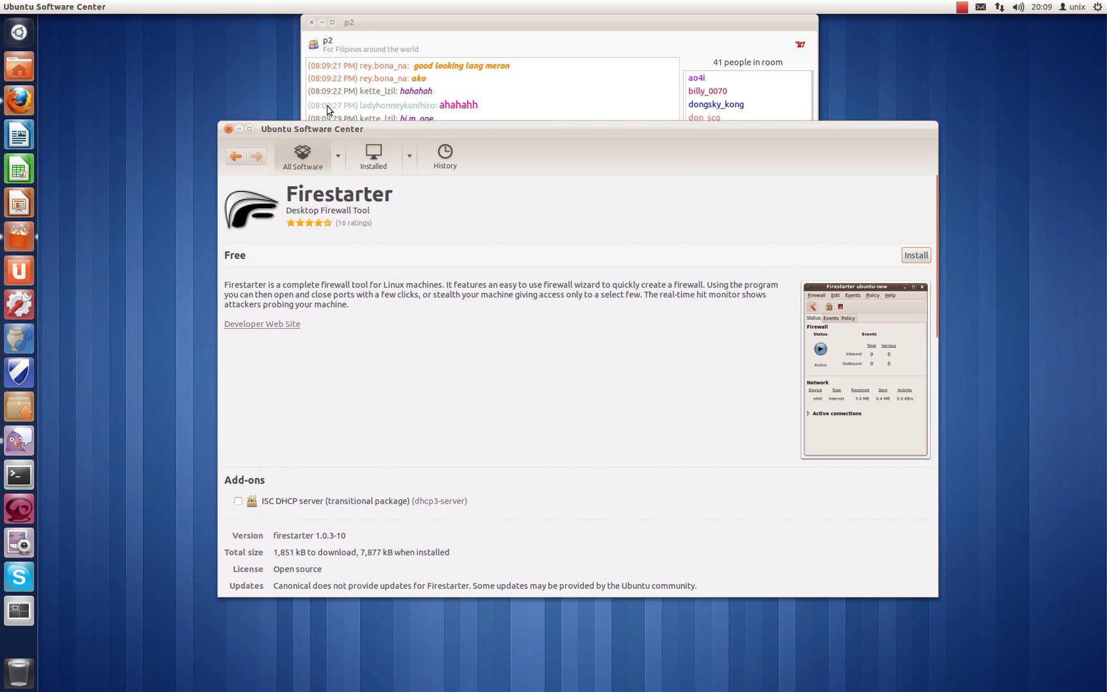
Step: Hide Software Center, launch Firewall Configuration, centre it, and enter the administrator password to unlock
click(238, 130)
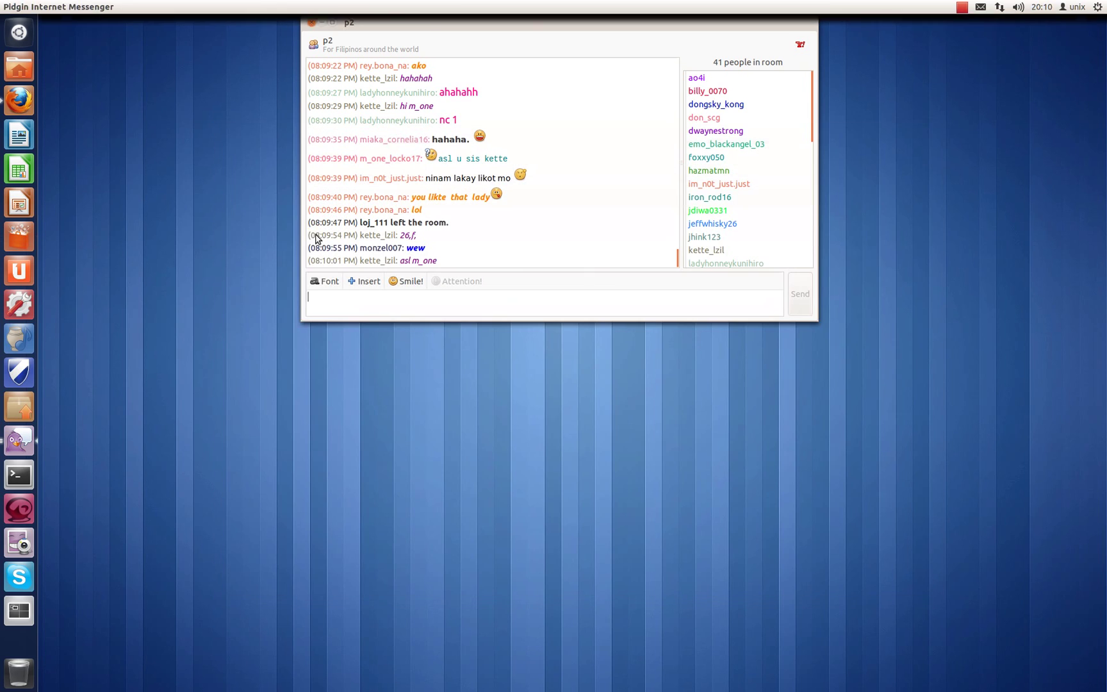
click(17, 367)
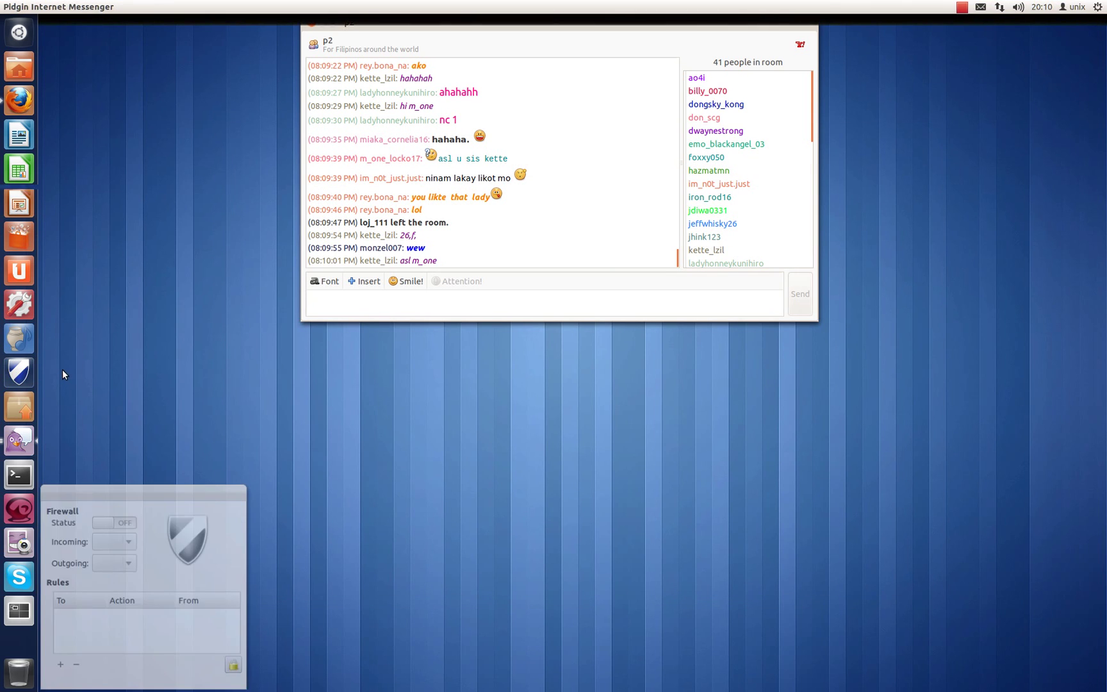
drag(165, 492, 665, 197)
click(734, 371)
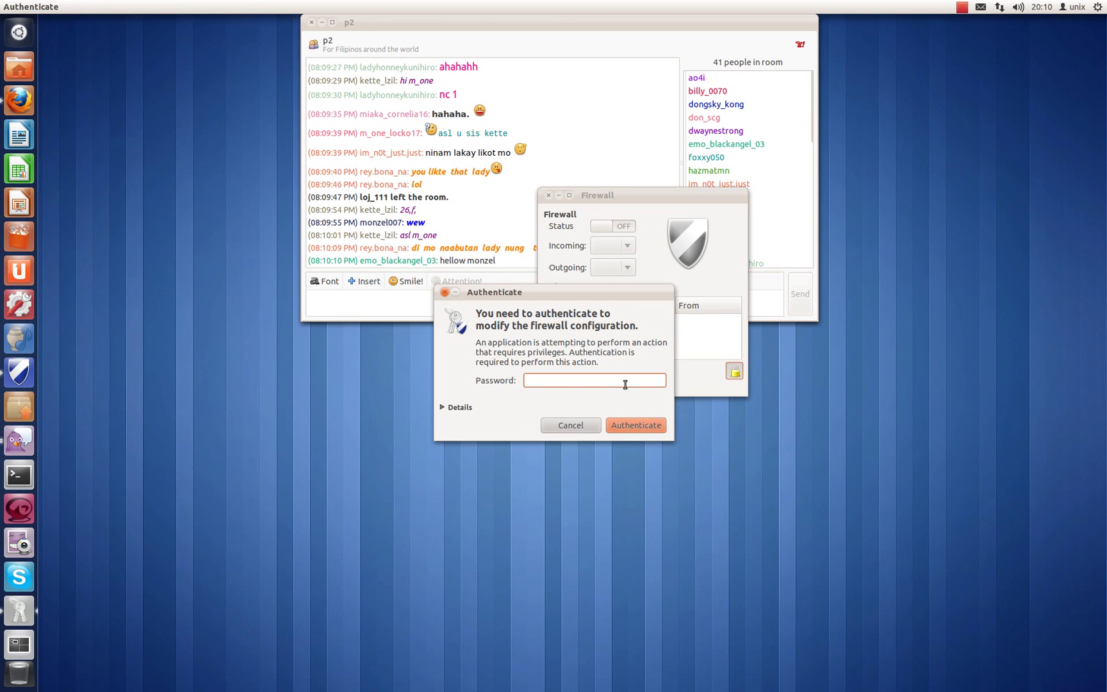
text(••••)
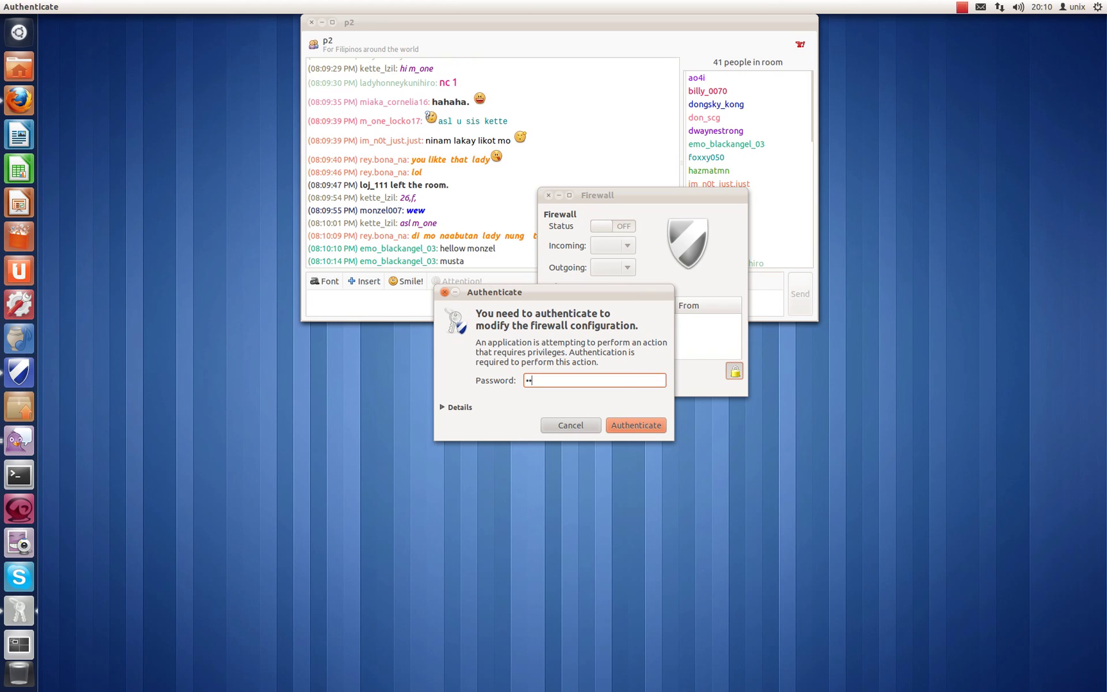
text(••••••)
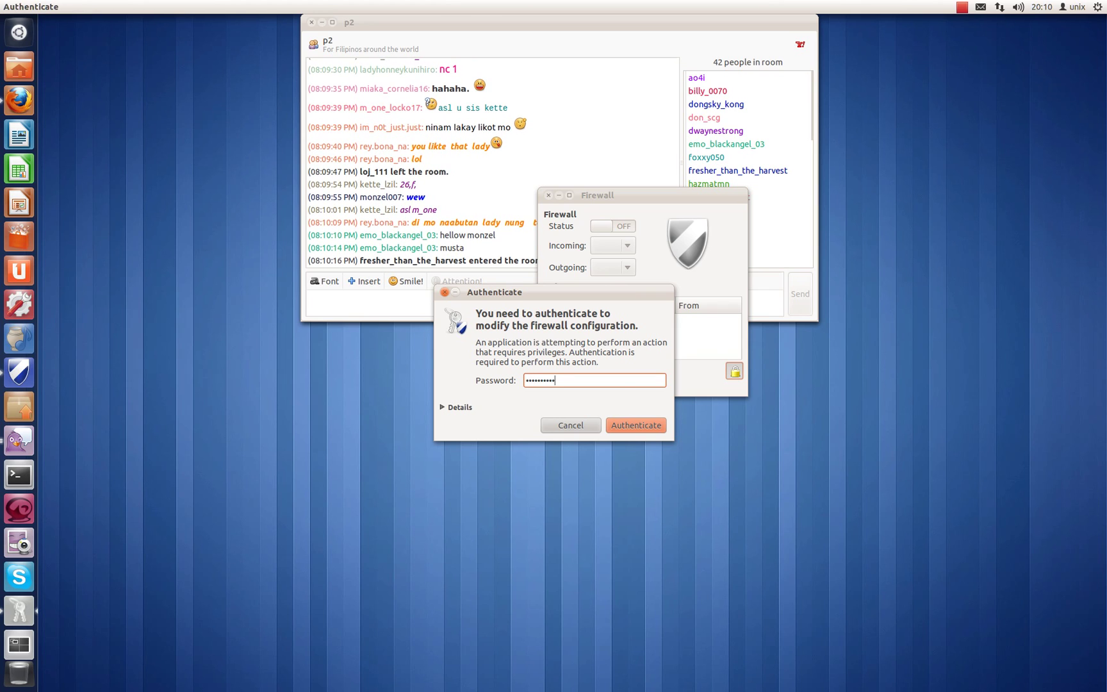
text(•••••••••••••••)
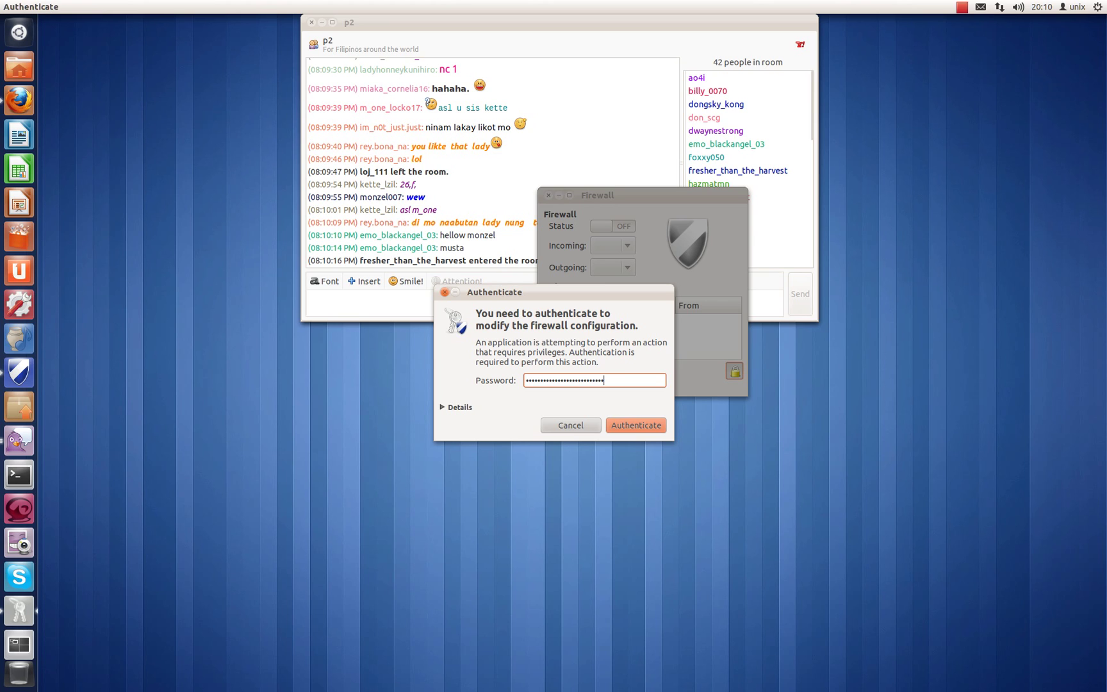
text(••)
Step: Confirm authentication, then enlarge and move the firewall window, now ON with incoming Deny, outgoing Allow
key(Return)
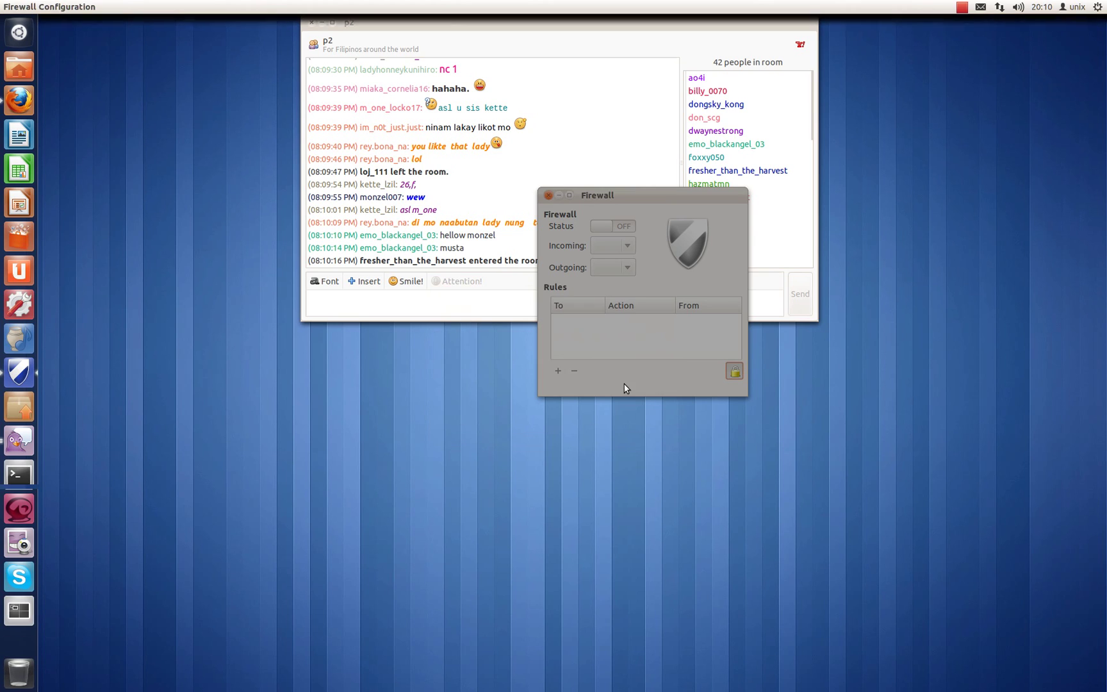
drag(621, 194, 773, 303)
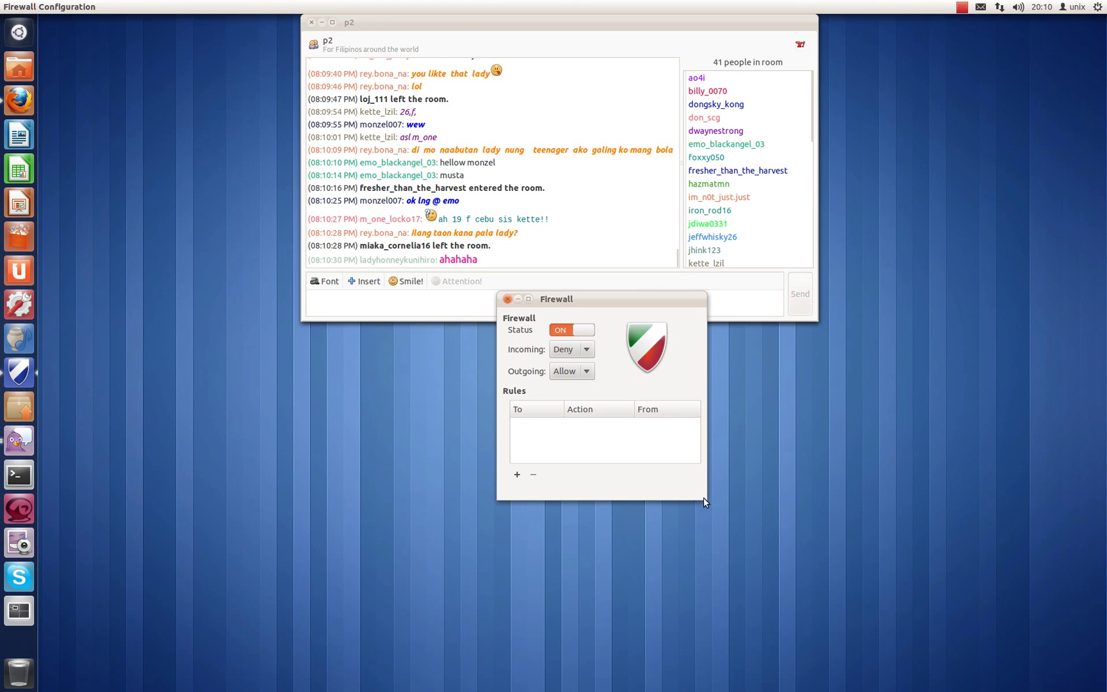
drag(698, 496, 761, 597)
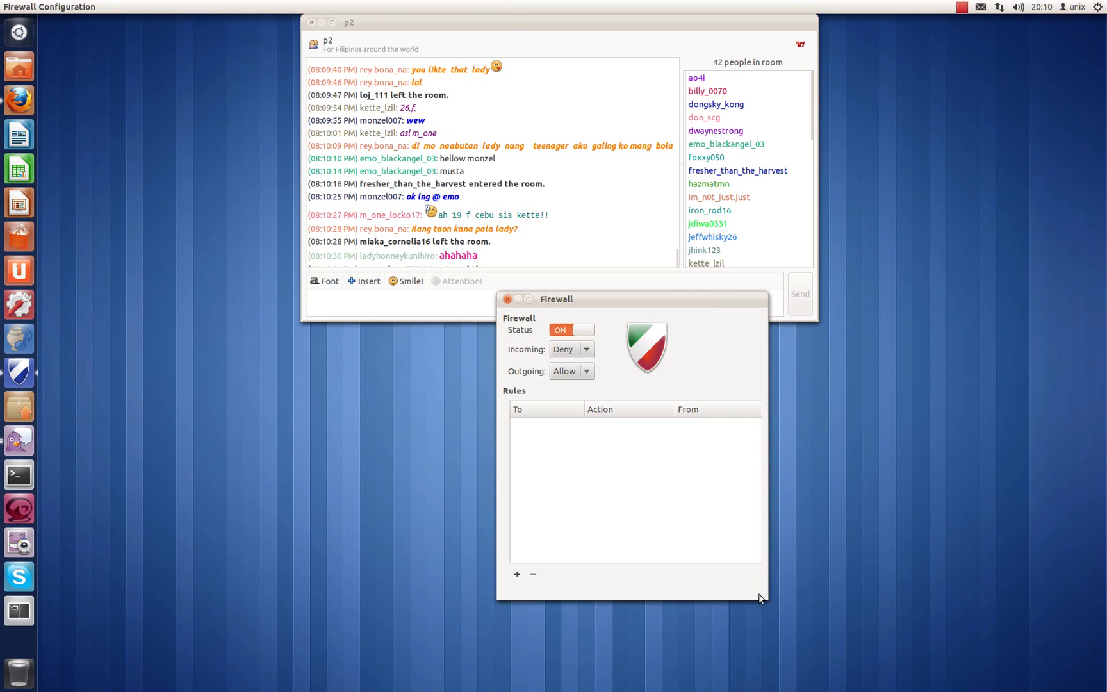
drag(588, 299, 802, 223)
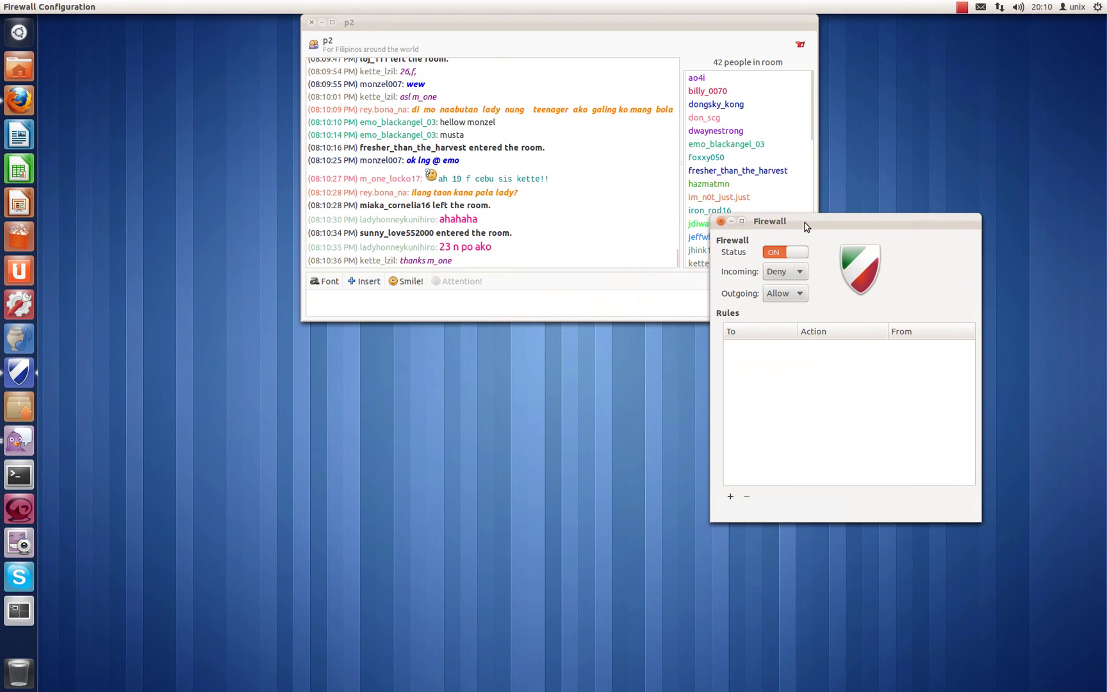
click(720, 221)
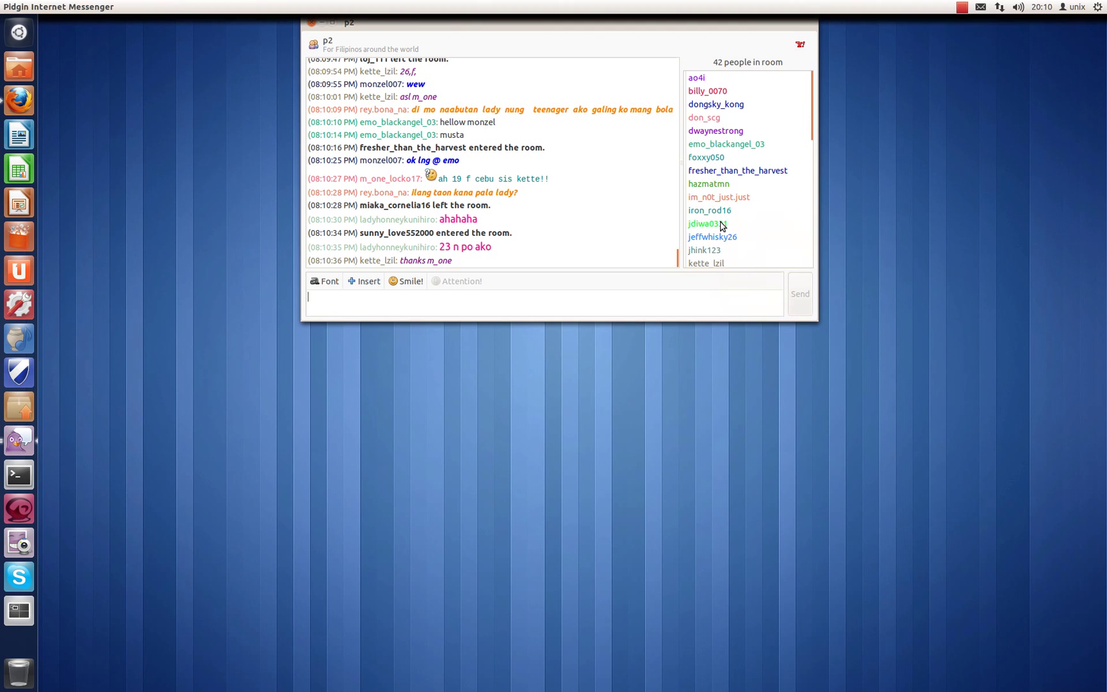
click(554, 70)
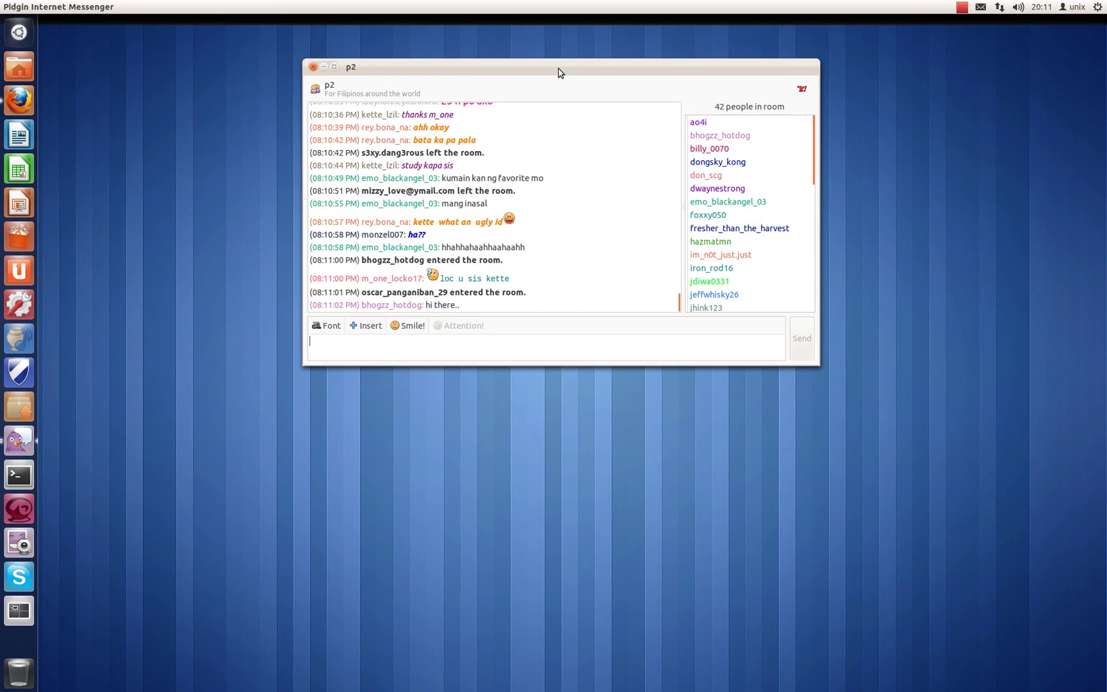
click(961, 11)
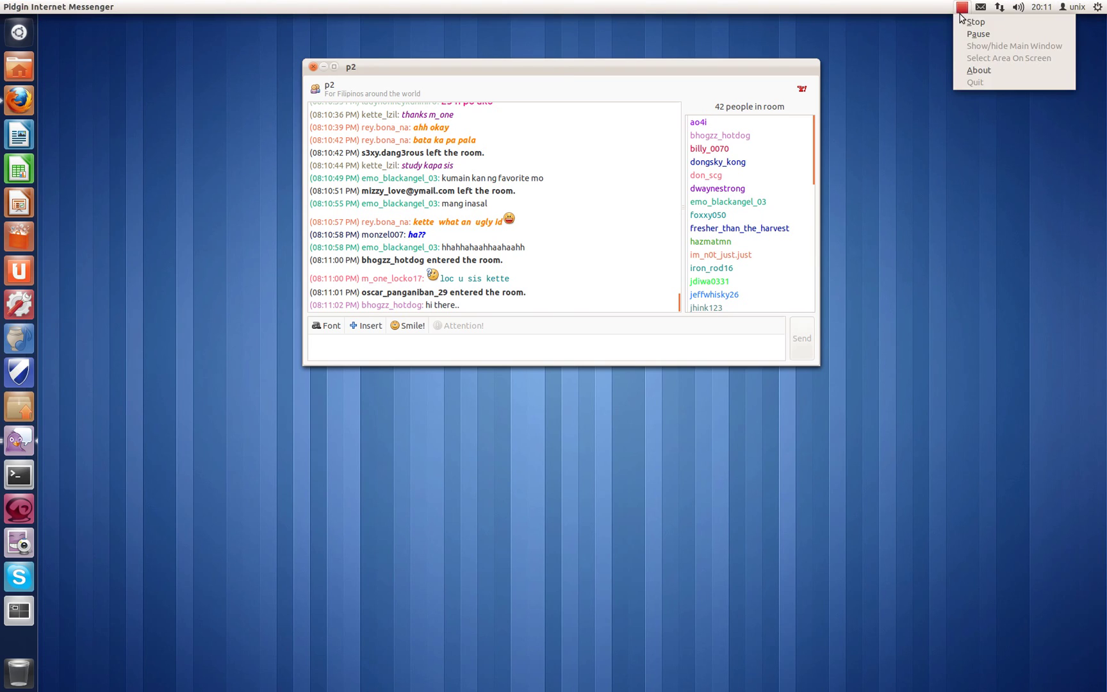